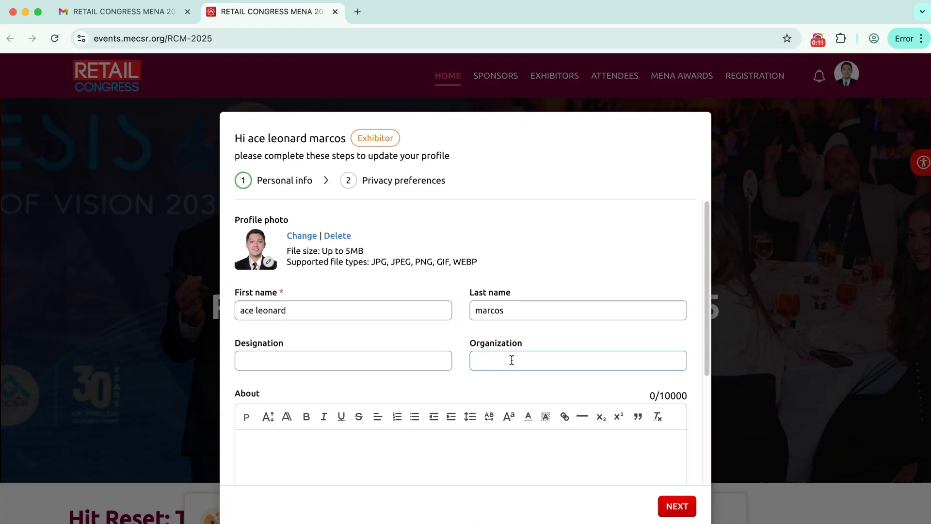
Finish the profile setup with direct messages, meetings and public profile all left enabled
{"action": "left_click", "coordinate": [676, 505]}
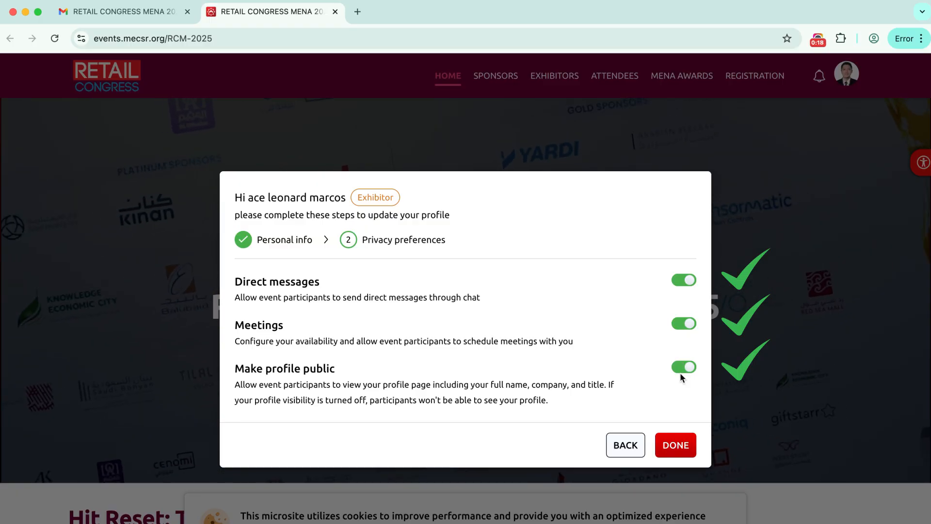
{"action": "left_click", "coordinate": [669, 447]}
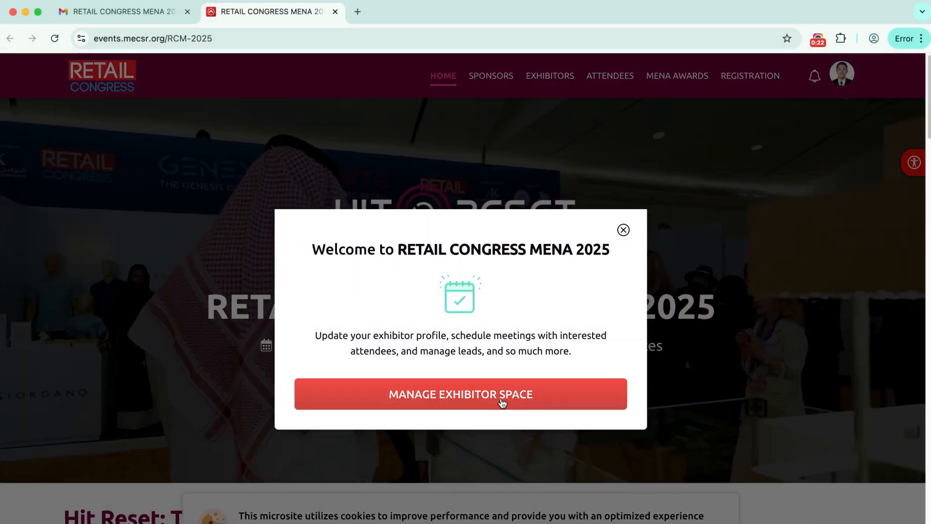
Enter the exhibitor space and view its Booth Members list of 2 of 10 members
{"action": "left_click", "coordinate": [502, 402]}
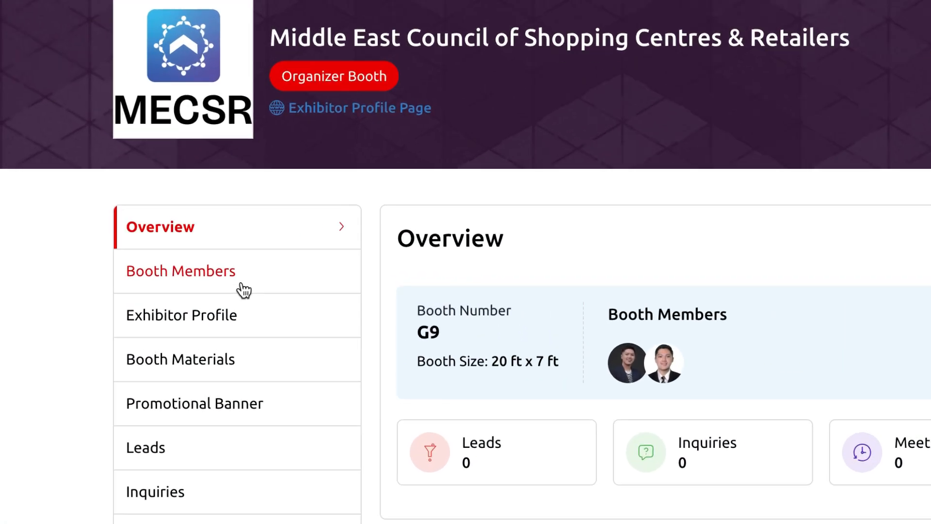
{"action": "left_click", "coordinate": [244, 290]}
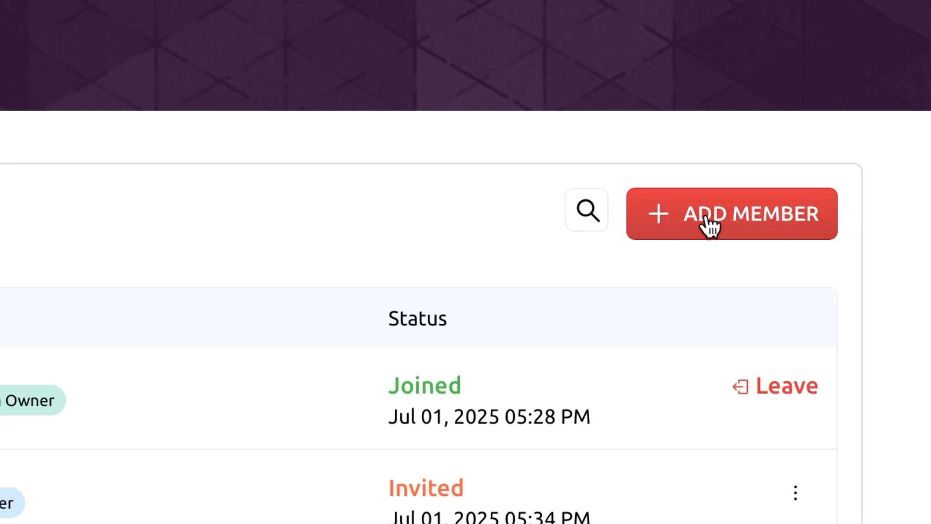
Add a booth member with their first name, last name and e-mail, assigned the Member role
{"action": "left_click", "coordinate": [782, 266]}
{"action": "left_click", "coordinate": [688, 127]}
{"action": "left_click", "coordinate": [852, 67]}
{"action": "left_click", "coordinate": [805, 116]}
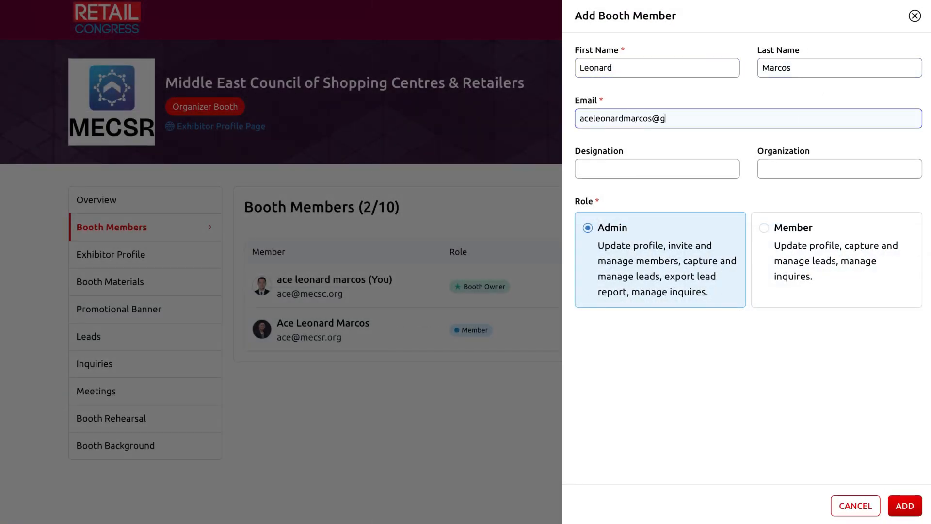
{"action": "left_click", "coordinate": [852, 247]}
{"action": "left_click", "coordinate": [906, 506]}
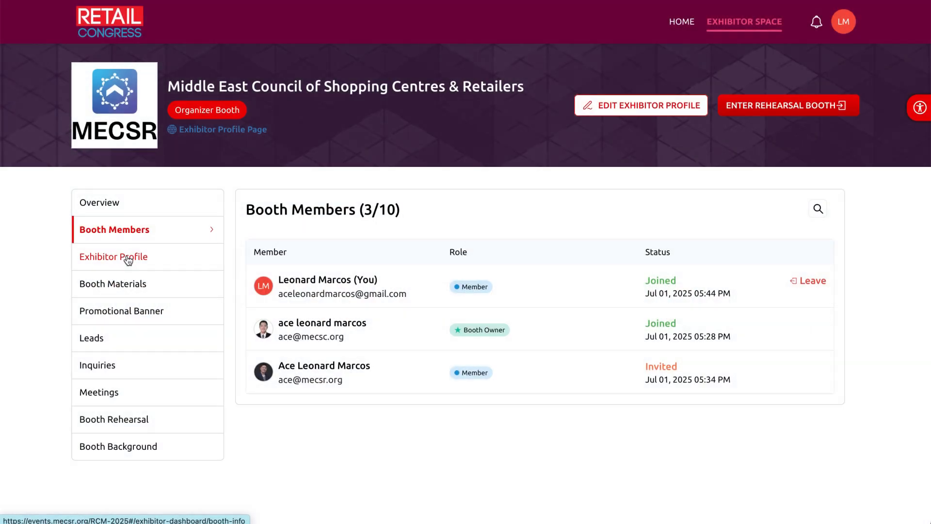
Paste the company short description and overview into the Exhibitor Profile
{"action": "left_click", "coordinate": [129, 261]}
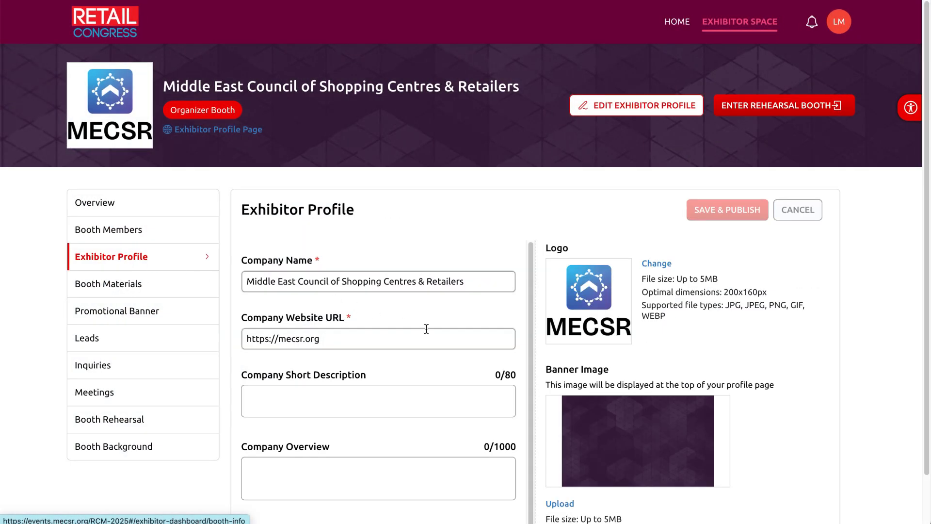
{"action": "left_click", "coordinate": [457, 391]}
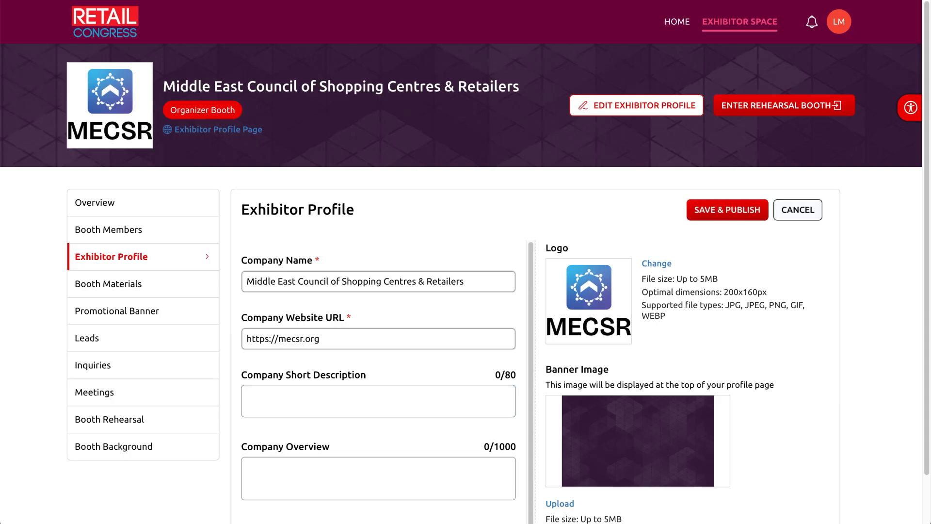
{"action": "type", "text": "Driving retail growth across MENA through events, insights, and networking."}
{"action": "scroll", "coordinate": [422, 427], "scroll_direction": "down", "scroll_amount": 1}
{"action": "left_click", "coordinate": [431, 410]}
{"action": "key", "text": "ctrl+v"}
{"action": "scroll", "coordinate": [437, 413], "scroll_direction": "up", "scroll_amount": 3}
Add the MECSR LinkedIn, Facebook and Instagram page URLs as social pages
{"action": "left_click", "coordinate": [409, 480]}
{"action": "left_click", "coordinate": [291, 483]}
{"action": "left_click", "coordinate": [266, 379]}
{"action": "type", "text": "https://linkedin.com/company/mecsr"}
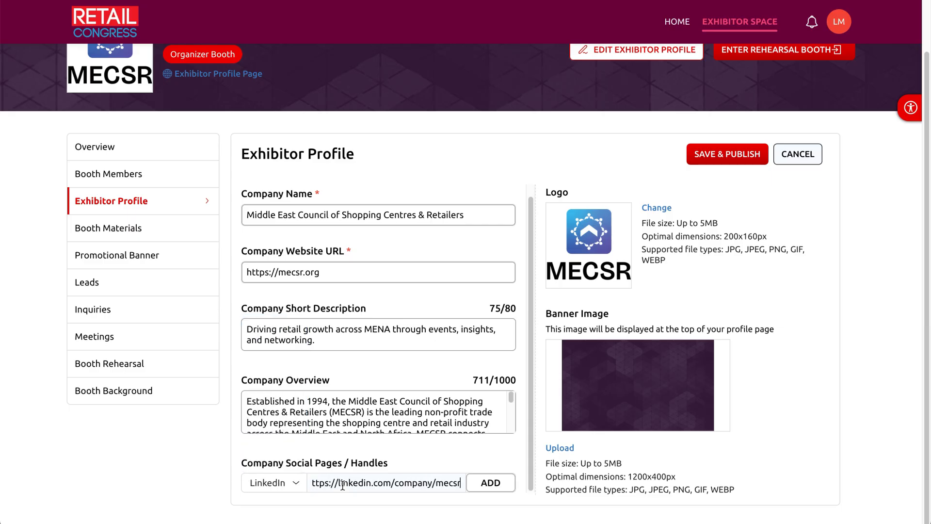
{"action": "left_click", "coordinate": [491, 483]}
{"action": "left_click", "coordinate": [298, 459]}
{"action": "left_click", "coordinate": [269, 391]}
{"action": "left_click", "coordinate": [397, 456]}
{"action": "type", "text": "https://www.facebook.com/mecsr.org"}
{"action": "left_click", "coordinate": [491, 457]}
{"action": "left_click", "coordinate": [291, 456]}
{"action": "left_click", "coordinate": [276, 436]}
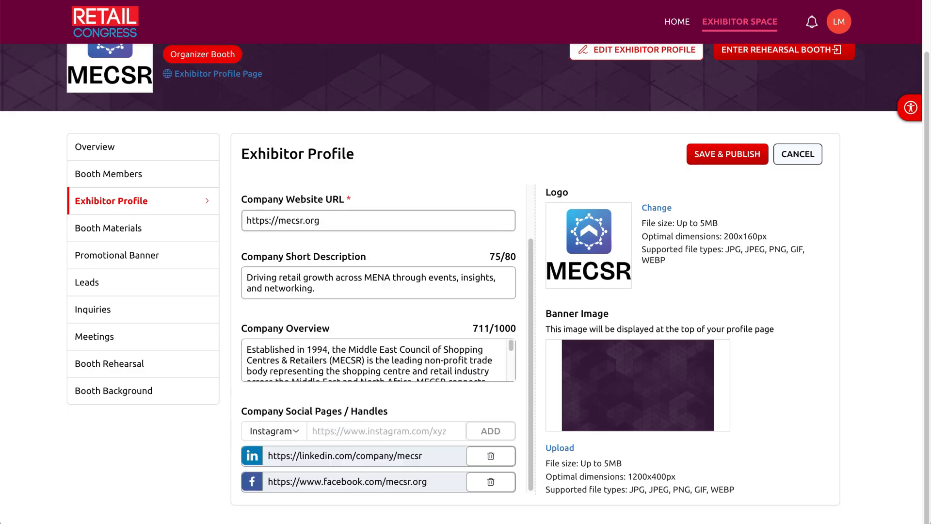
{"action": "type", "text": "https://www.instagram.com/mecsr_official"}
{"action": "left_click", "coordinate": [491, 431]}
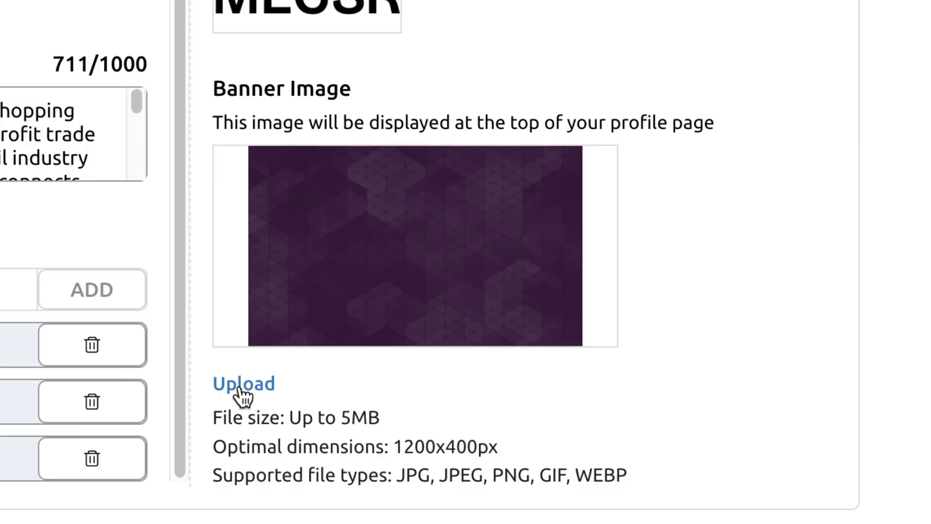
Set 'Banner Optimized' from the 2025 folder as the profile banner and save & publish the profile
{"action": "left_click", "coordinate": [241, 386]}
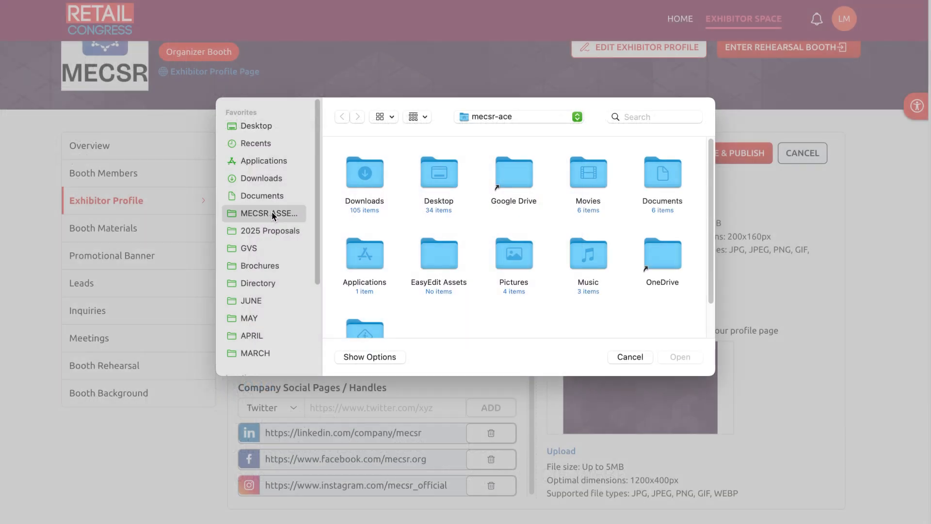
{"action": "left_click", "coordinate": [265, 213]}
{"action": "left_click", "coordinate": [508, 262]}
{"action": "double_click", "coordinate": [507, 259]}
{"action": "scroll", "coordinate": [607, 218], "scroll_direction": "down", "scroll_amount": 3}
{"action": "double_click", "coordinate": [648, 152]}
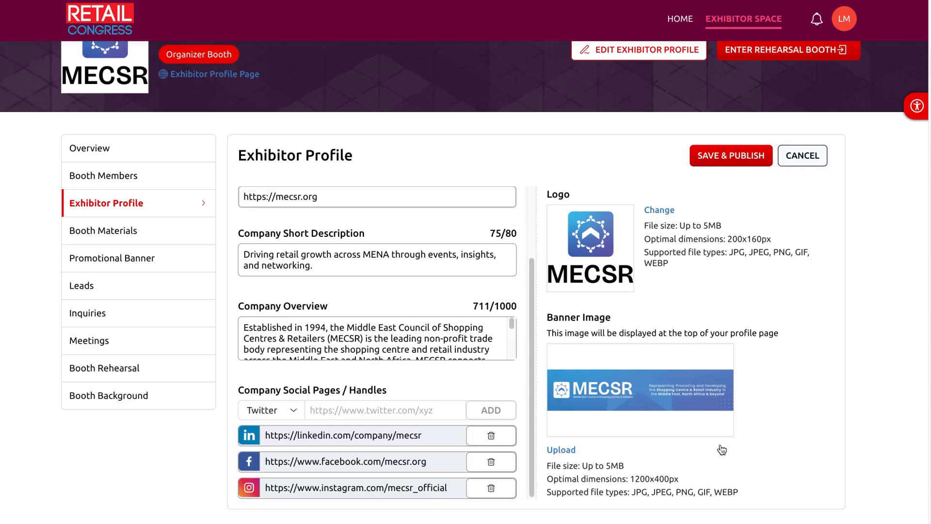
{"action": "left_click", "coordinate": [731, 160]}
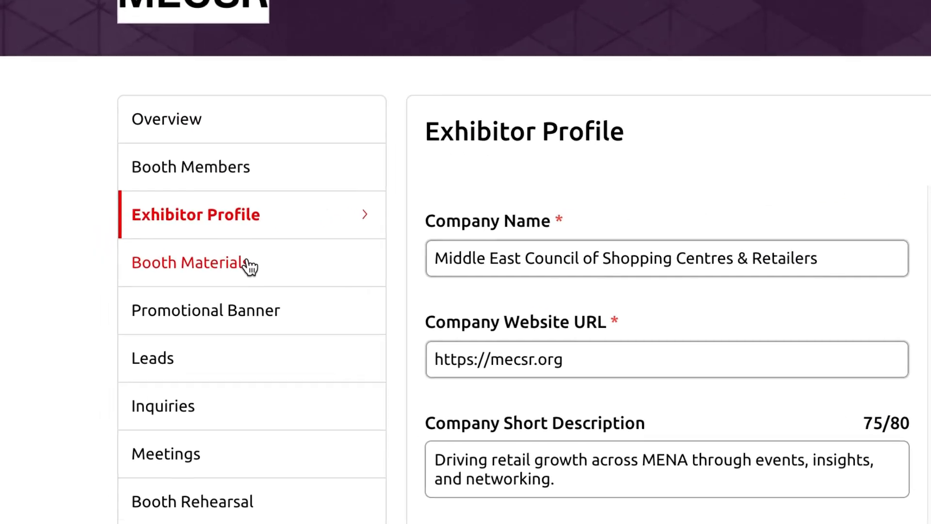
{"action": "left_click", "coordinate": [176, 279]}
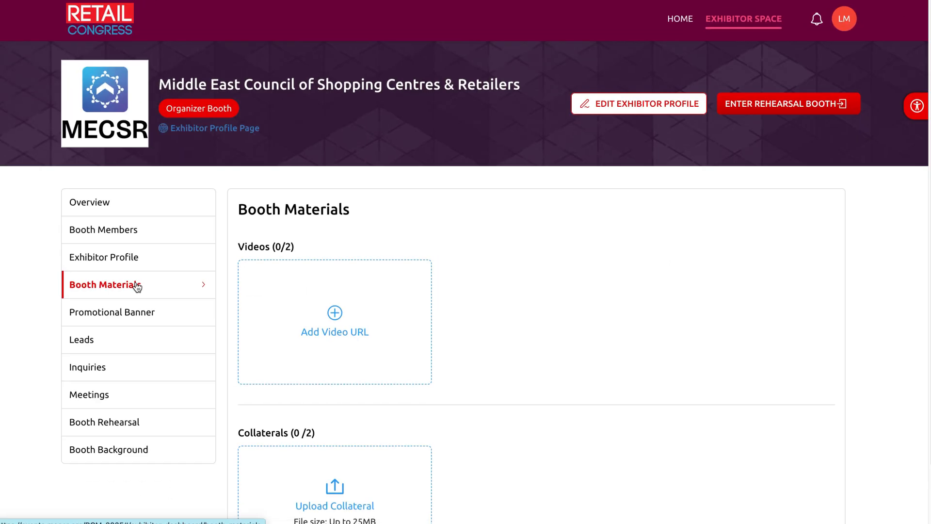
Add a YouTube video titled 'Sample Video' to the booth materials from its pasted URL
{"action": "left_click", "coordinate": [405, 315]}
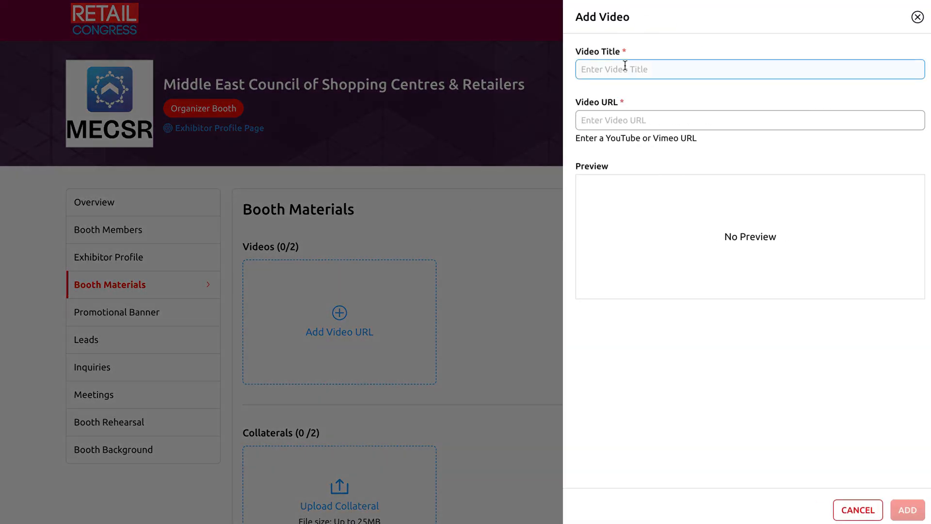
{"action": "type", "text": "Sa"}
{"action": "left_click", "coordinate": [648, 120]}
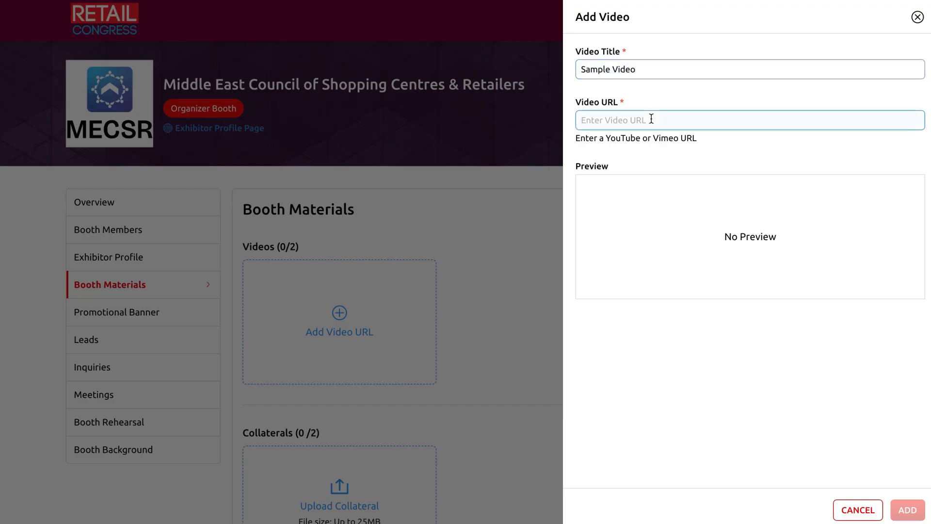
{"action": "type", "text": "https://www.youtube.com/watch?v=tTTSs4wzBXk"}
{"action": "left_click", "coordinate": [901, 511]}
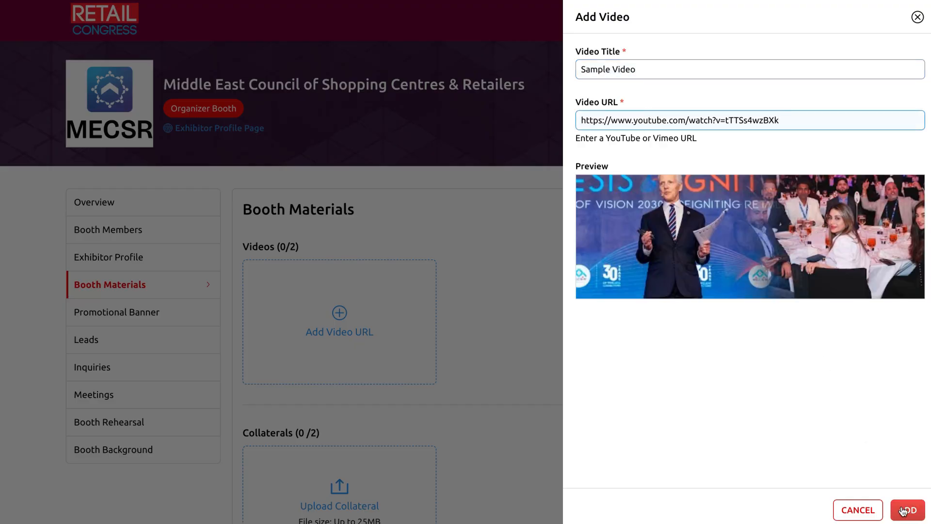
{"action": "left_click", "coordinate": [903, 511]}
{"action": "scroll", "coordinate": [538, 358], "scroll_direction": "down", "scroll_amount": 1}
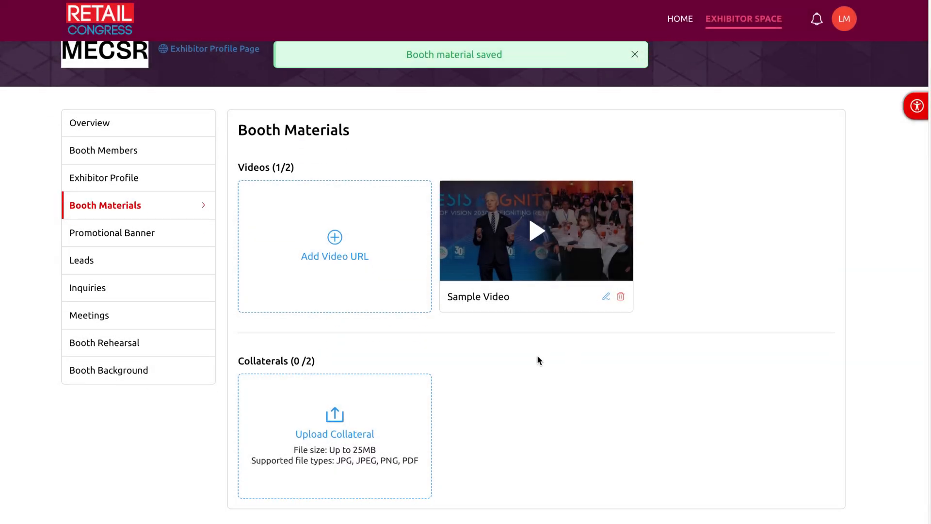
Add a collateral titled 'Sample Collateral' using the RCM25 Brochure PDF from the Brochures folder
{"action": "left_click", "coordinate": [345, 427]}
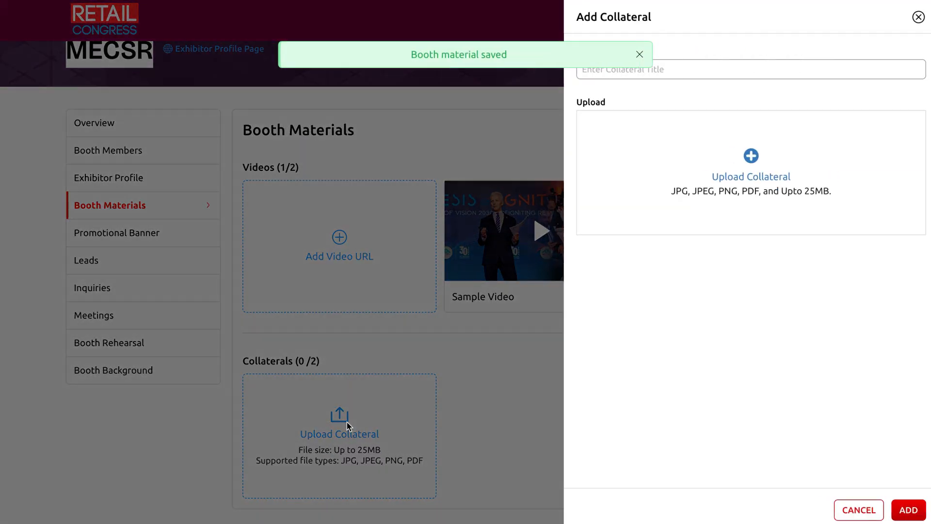
{"action": "left_click", "coordinate": [750, 74]}
{"action": "type", "text": "Sample Collateral"}
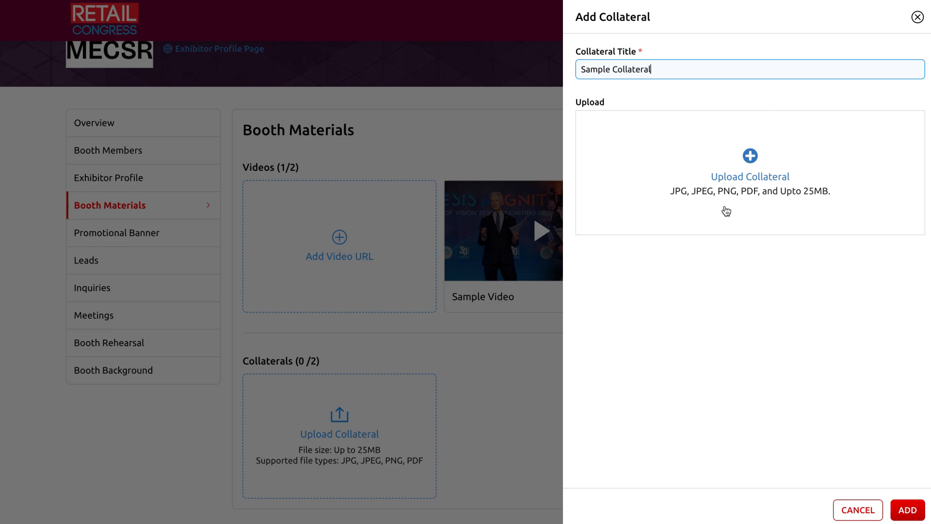
{"action": "left_click", "coordinate": [751, 156]}
{"action": "left_click", "coordinate": [289, 265]}
{"action": "double_click", "coordinate": [372, 175]}
{"action": "left_click", "coordinate": [903, 502]}
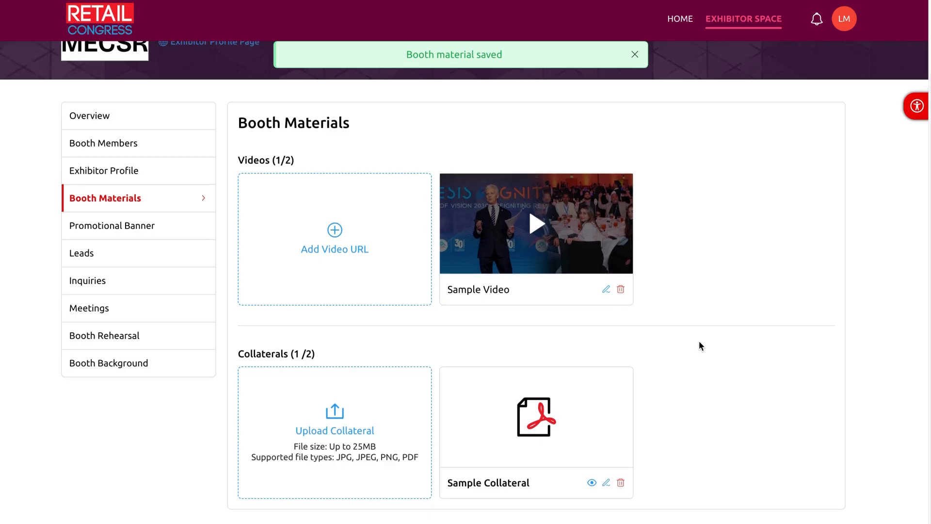
{"action": "scroll", "coordinate": [664, 304], "scroll_direction": "up", "scroll_amount": 2}
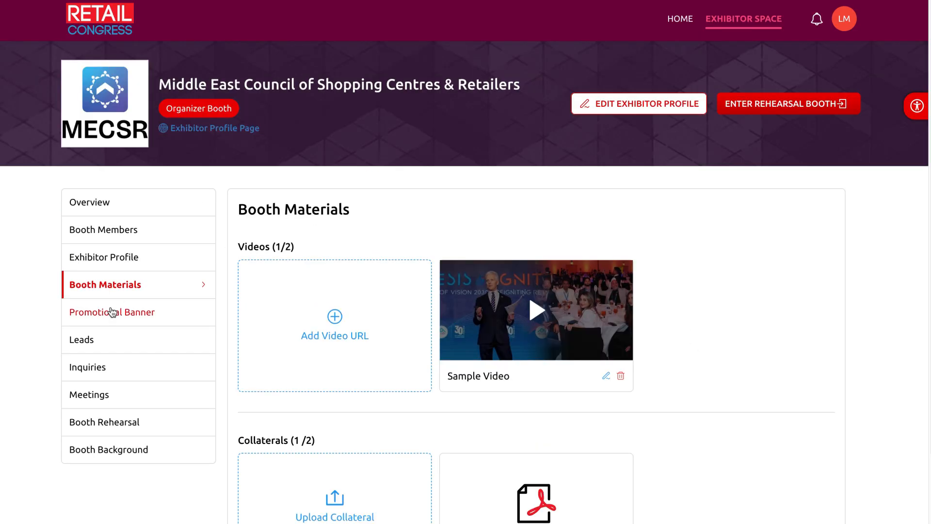
Set the promotional banner to Image with CTA using the MEMBER badge image from the Desktop
{"action": "left_click", "coordinate": [110, 314]}
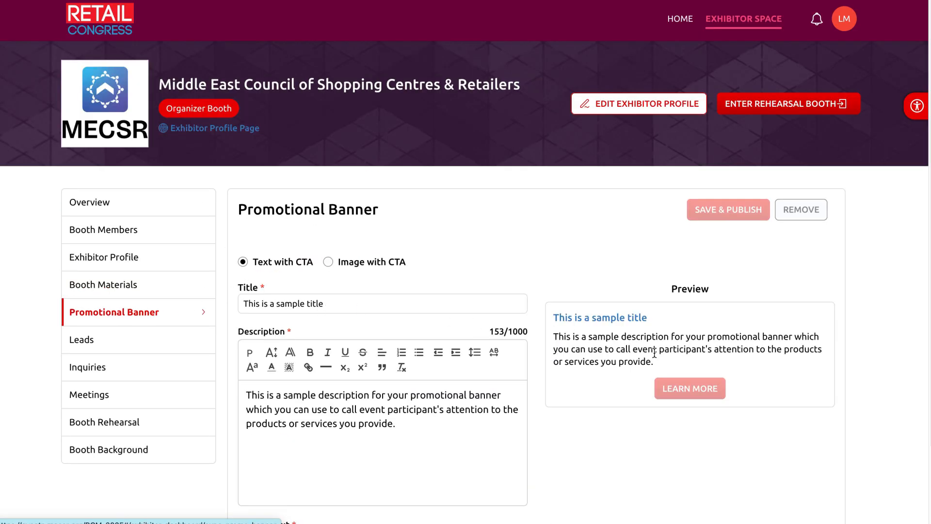
{"action": "scroll", "coordinate": [412, 428], "scroll_direction": "down", "scroll_amount": 2}
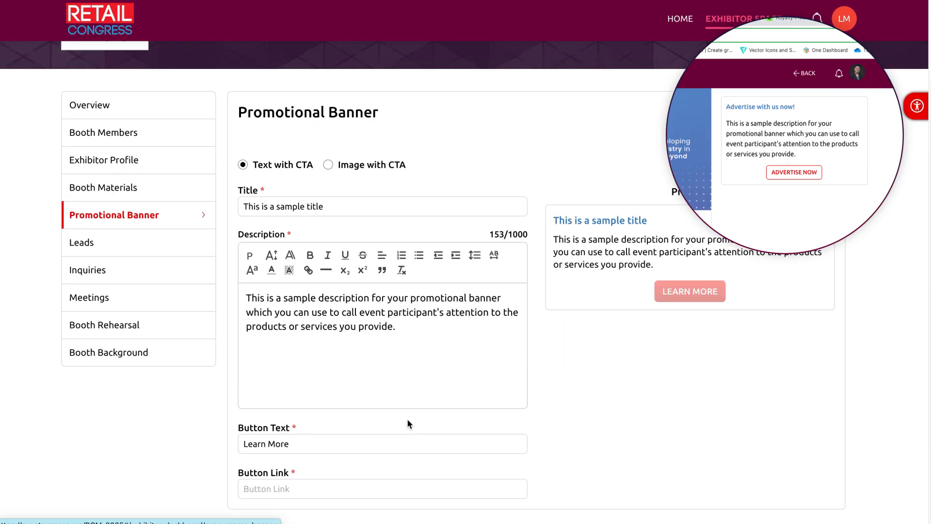
{"action": "left_click", "coordinate": [345, 168]}
{"action": "left_click", "coordinate": [387, 354]}
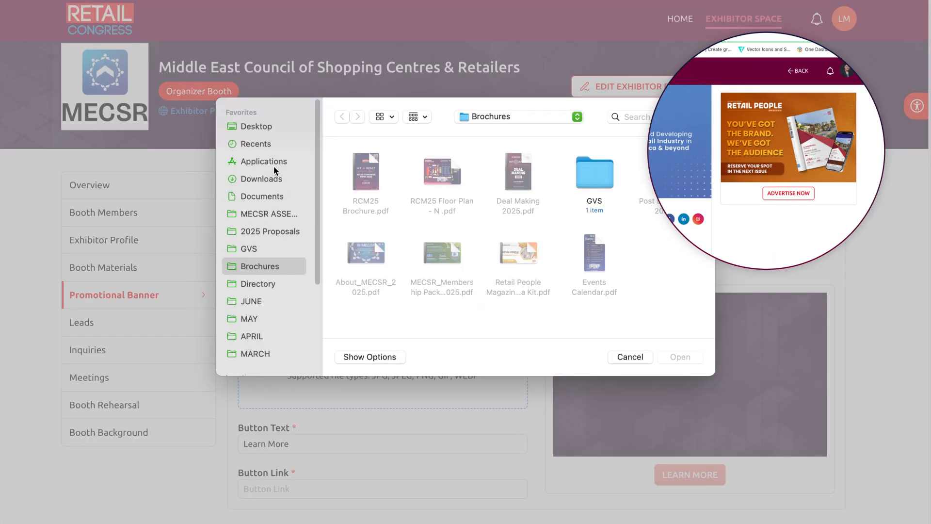
{"action": "left_click", "coordinate": [256, 126]}
{"action": "double_click", "coordinate": [354, 171]}
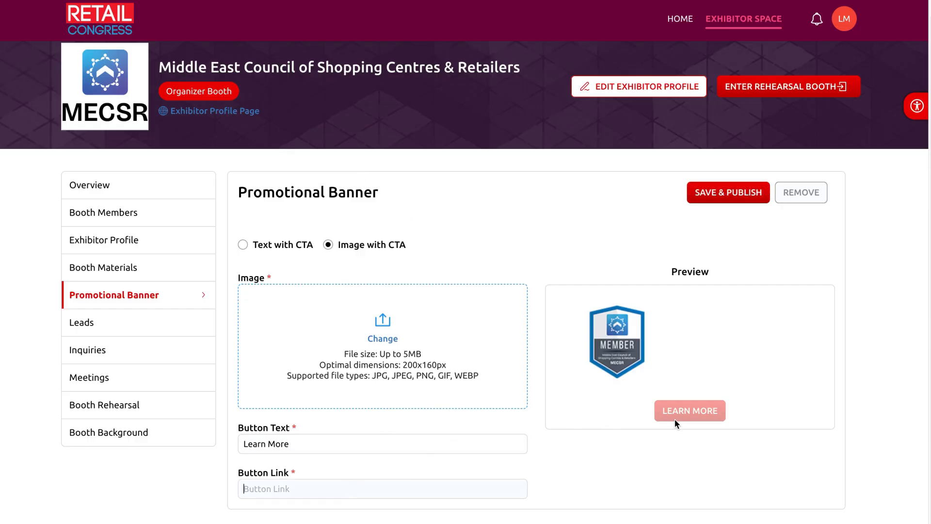
Save a lead named 'Sample Lead' from Sample Company, with the lead's e-mail, in Leads
{"action": "left_click", "coordinate": [128, 324]}
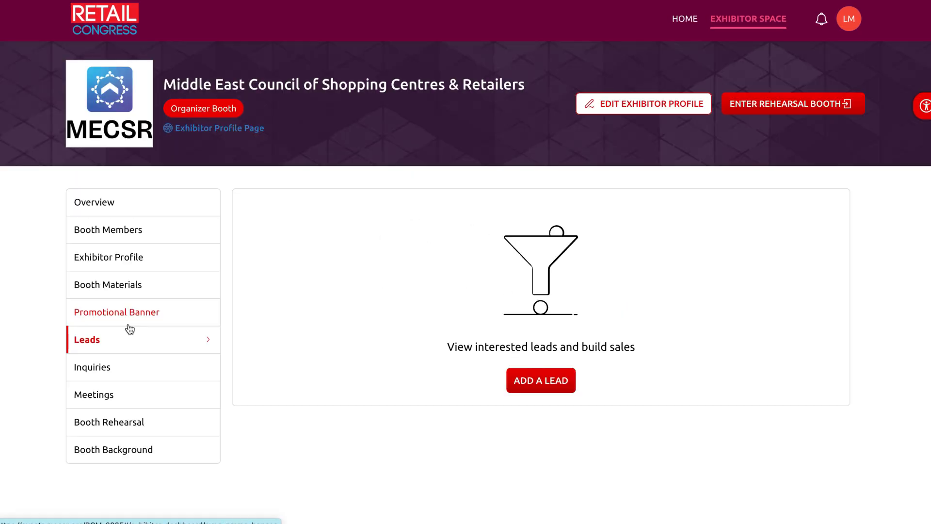
{"action": "left_click", "coordinate": [542, 381]}
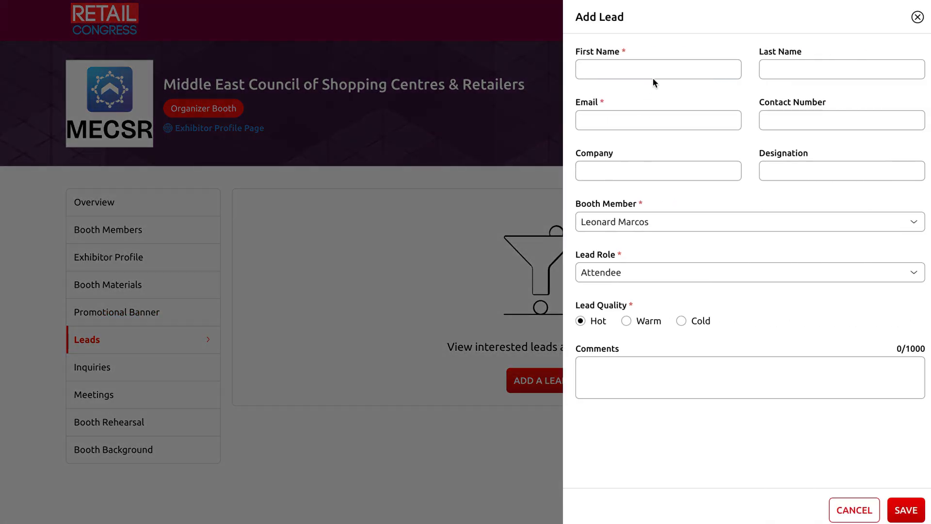
{"action": "type", "text": "Sample Lead"}
{"action": "left_click", "coordinate": [665, 115]}
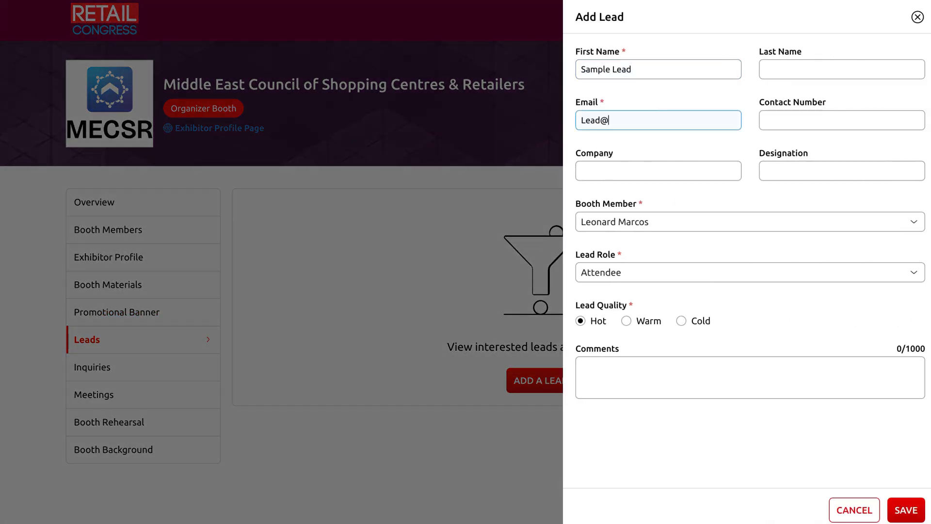
{"action": "left_click", "coordinate": [659, 166]}
{"action": "type", "text": "Sample Company"}
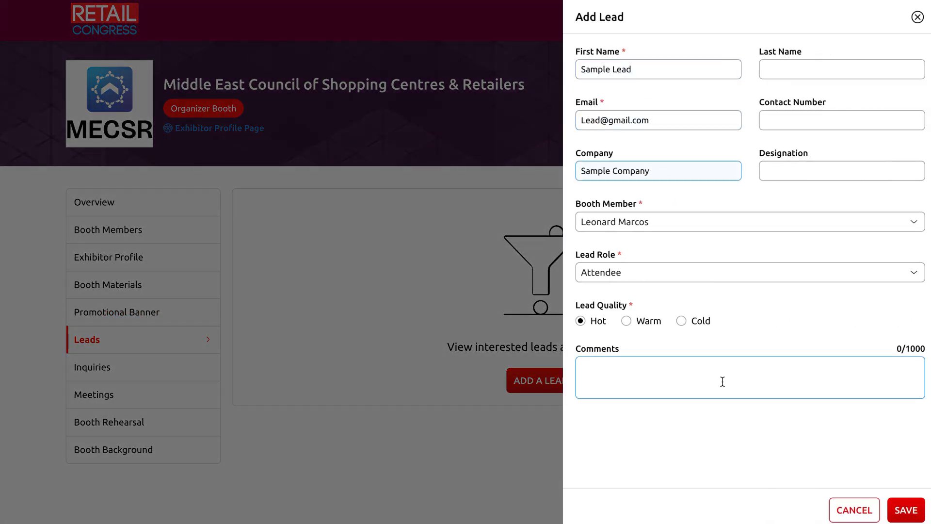
{"action": "left_click", "coordinate": [907, 510]}
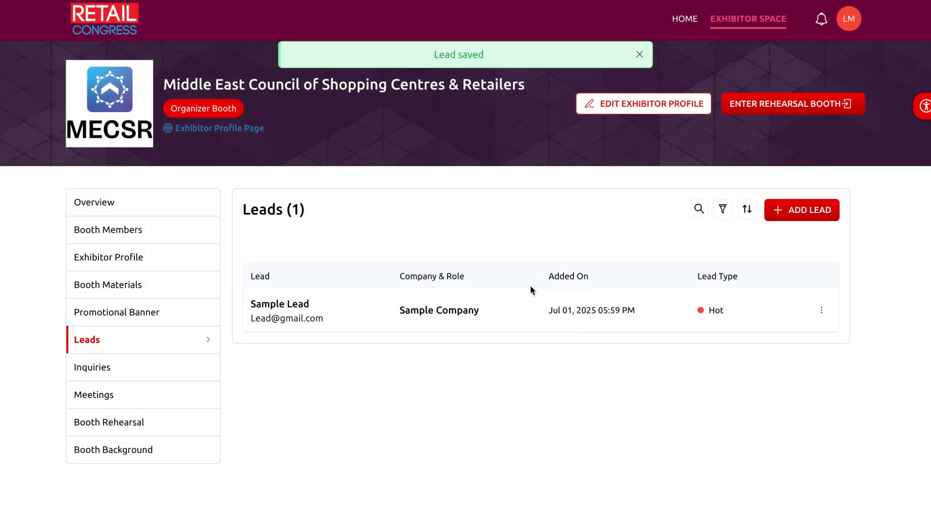
{"action": "left_click", "coordinate": [128, 367]}
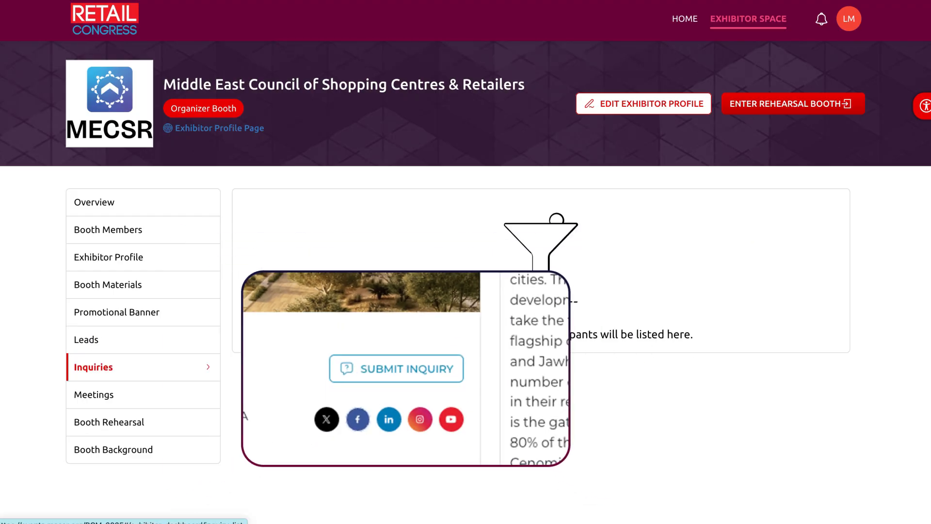
Go to the Meetings section, which shows no availability added yet
{"action": "left_click", "coordinate": [172, 390]}
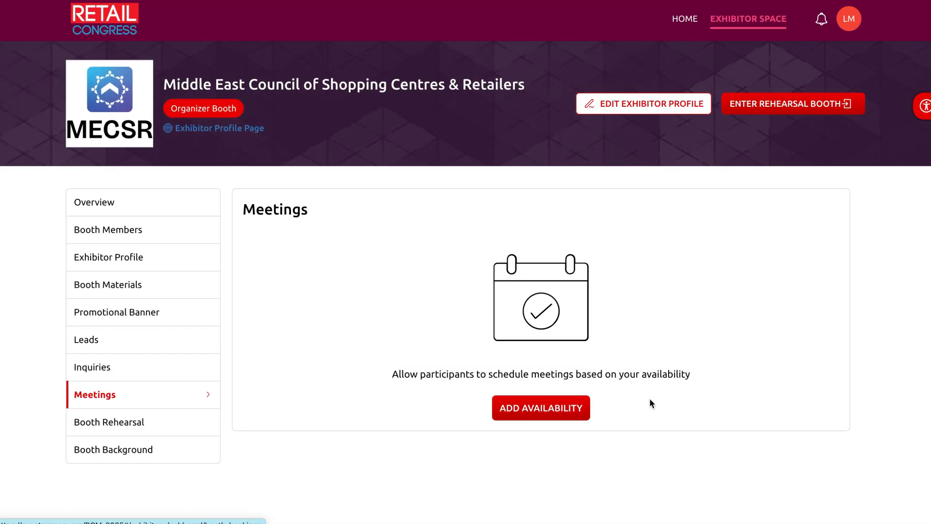
Add a meeting availability for Day 1, Oct 13, from 1:00 PM to 3:00 PM
{"action": "left_click", "coordinate": [572, 414]}
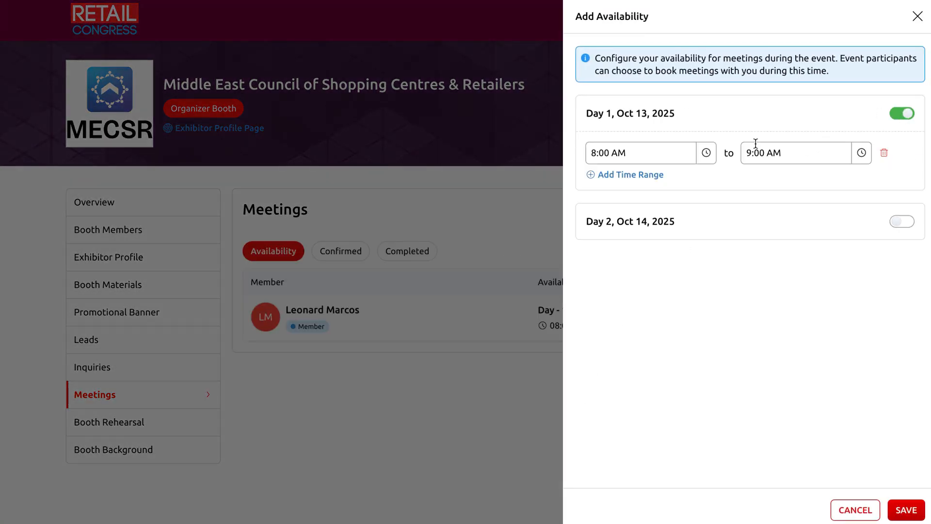
{"action": "left_click", "coordinate": [699, 156]}
{"action": "left_click", "coordinate": [695, 226]}
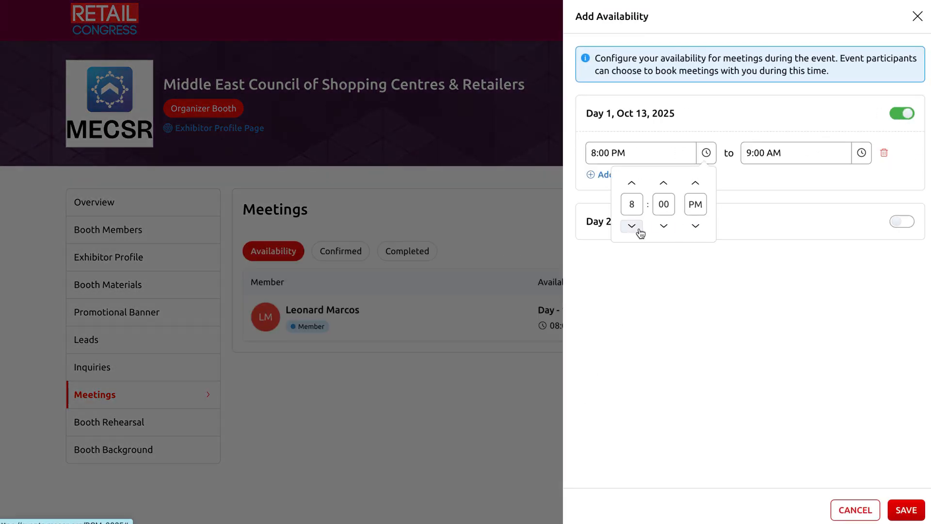
{"action": "left_click", "coordinate": [632, 183]}
{"action": "left_click", "coordinate": [632, 183]}
{"action": "left_click", "coordinate": [632, 182]}
{"action": "left_click", "coordinate": [632, 183]}
{"action": "left_click", "coordinate": [632, 183]}
{"action": "left_click", "coordinate": [696, 225]}
{"action": "left_click", "coordinate": [728, 281]}
{"action": "left_click", "coordinate": [862, 153]}
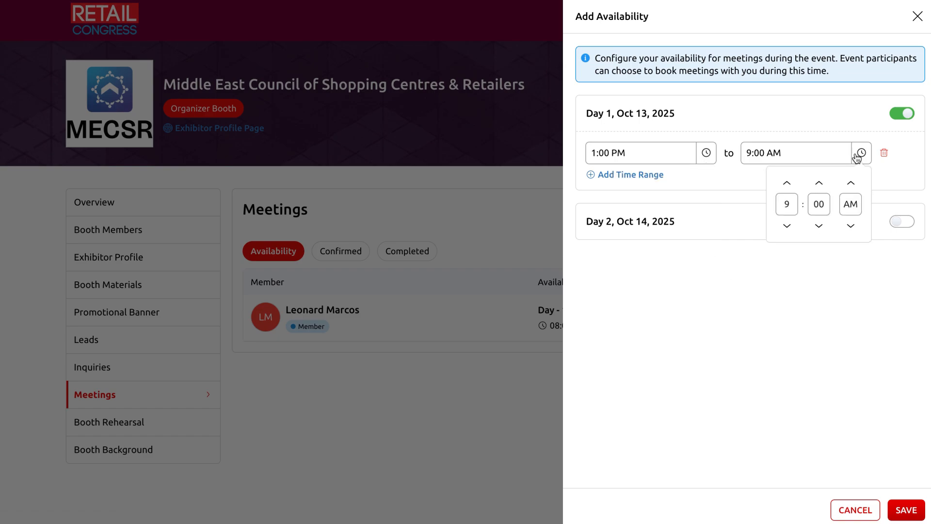
{"action": "left_click", "coordinate": [787, 227]}
{"action": "left_click", "coordinate": [851, 226]}
{"action": "left_click", "coordinate": [898, 290]}
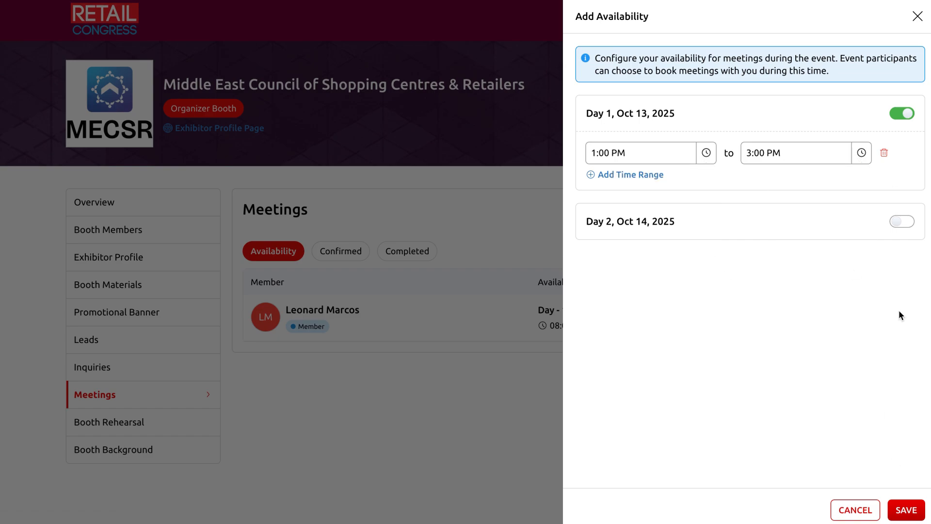
Enable Day 2, Oct 14, from 10:00 AM to 12:00 PM and save the availability
{"action": "left_click", "coordinate": [905, 222]}
{"action": "left_click", "coordinate": [706, 261]}
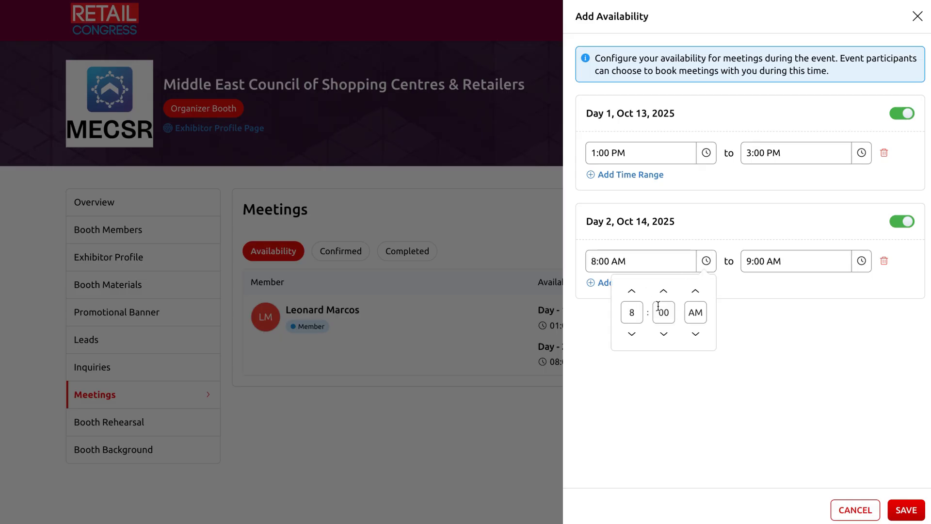
{"action": "left_click", "coordinate": [632, 291]}
{"action": "left_click", "coordinate": [632, 291]}
{"action": "left_click", "coordinate": [862, 261]}
{"action": "left_click", "coordinate": [788, 292]}
{"action": "left_click", "coordinate": [788, 291]}
{"action": "left_click", "coordinate": [787, 291]}
{"action": "left_click", "coordinate": [873, 444]}
{"action": "left_click", "coordinate": [905, 510]}
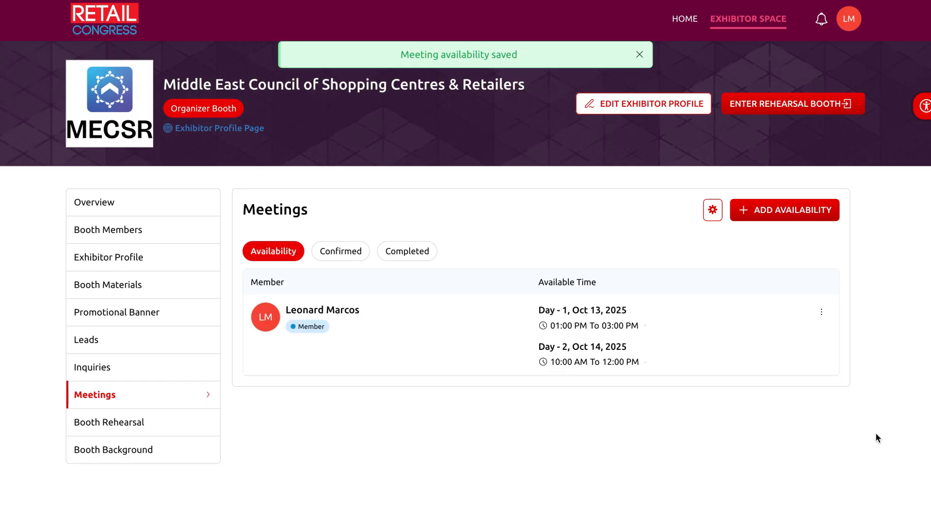
{"action": "left_click", "coordinate": [130, 420]}
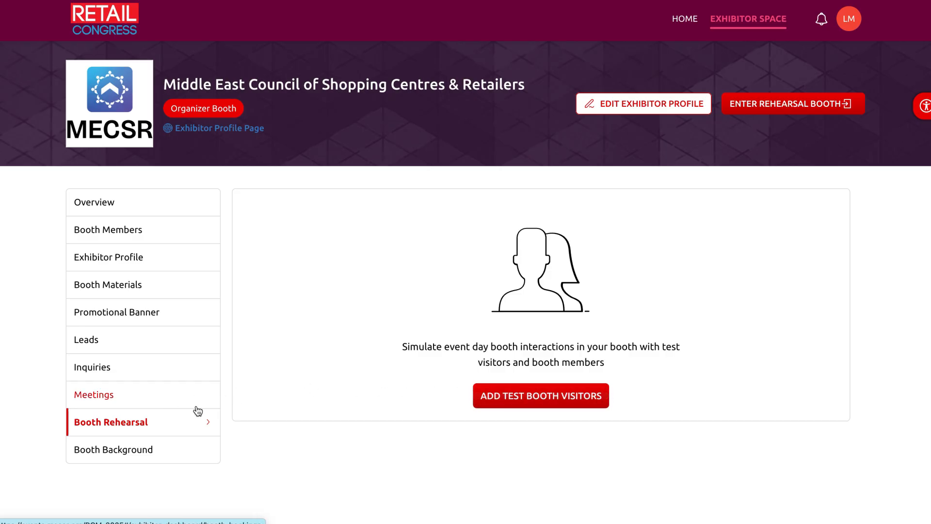
In Booth Background, pick the dark purple-to-peach gradient tile instead of the pink wave and save
{"action": "left_click", "coordinate": [140, 450]}
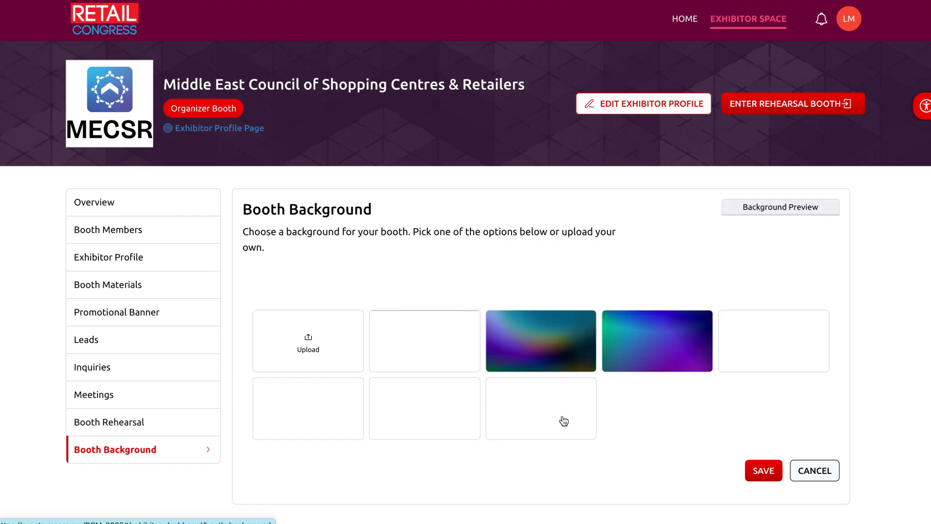
{"action": "left_click", "coordinate": [756, 340]}
{"action": "left_click", "coordinate": [336, 422]}
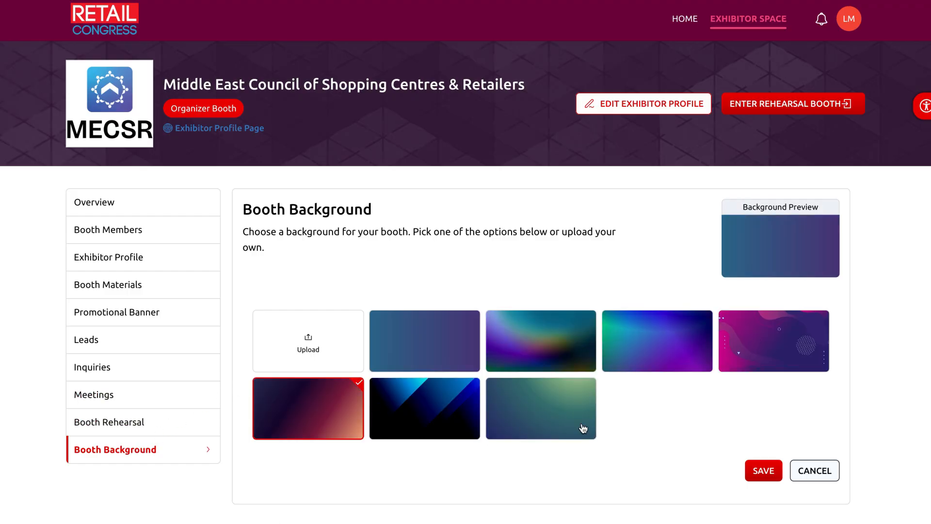
{"action": "left_click", "coordinate": [763, 470]}
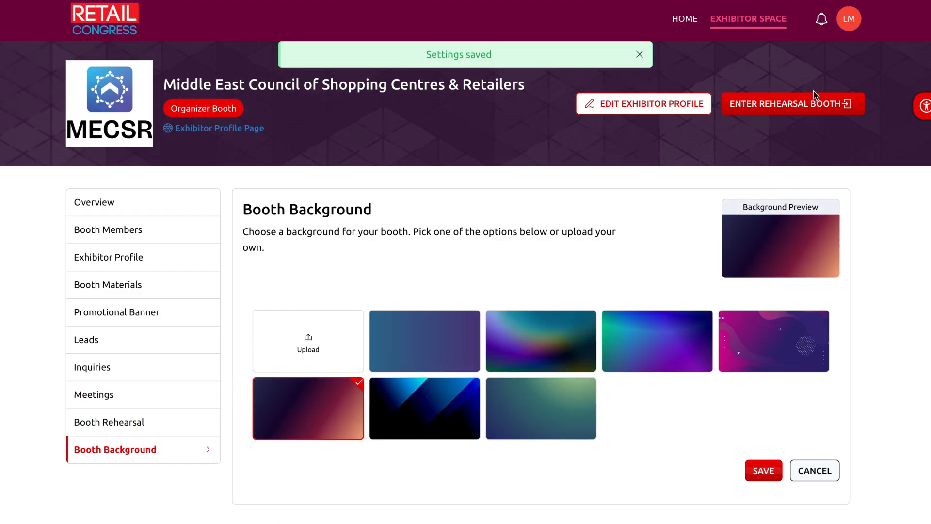